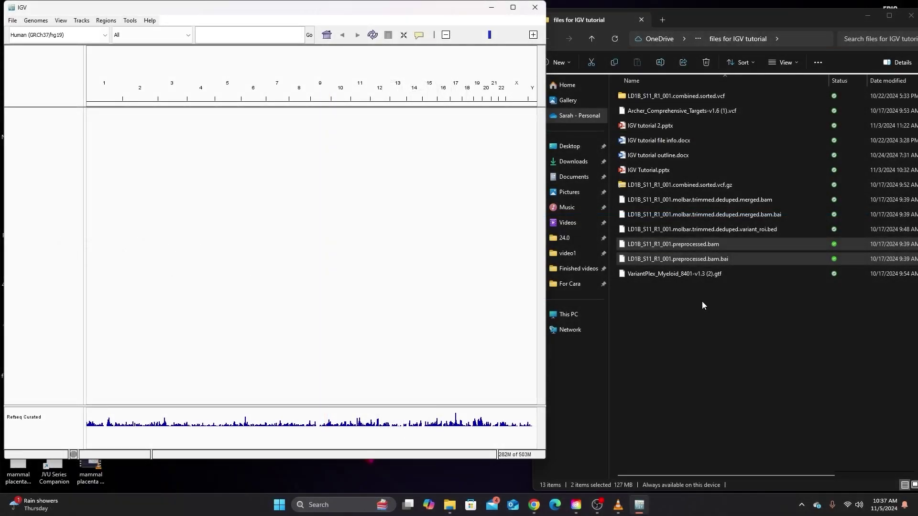
# Load the LD1B_S11_R1_001.preprocessed BAM and its .bai index from Explorer into IGV, then maximize IGV.
pyautogui.click(656, 261)
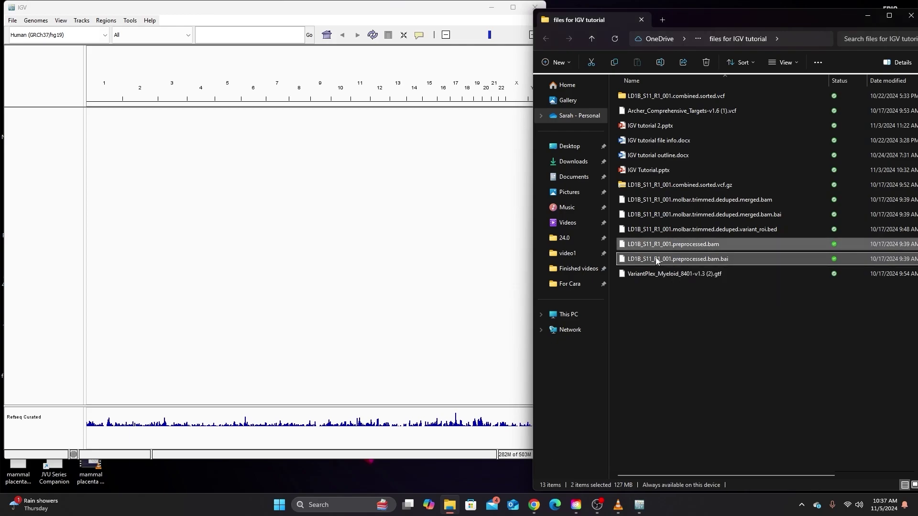
pyautogui.moveTo(657, 258); pyautogui.dragTo(333, 241)
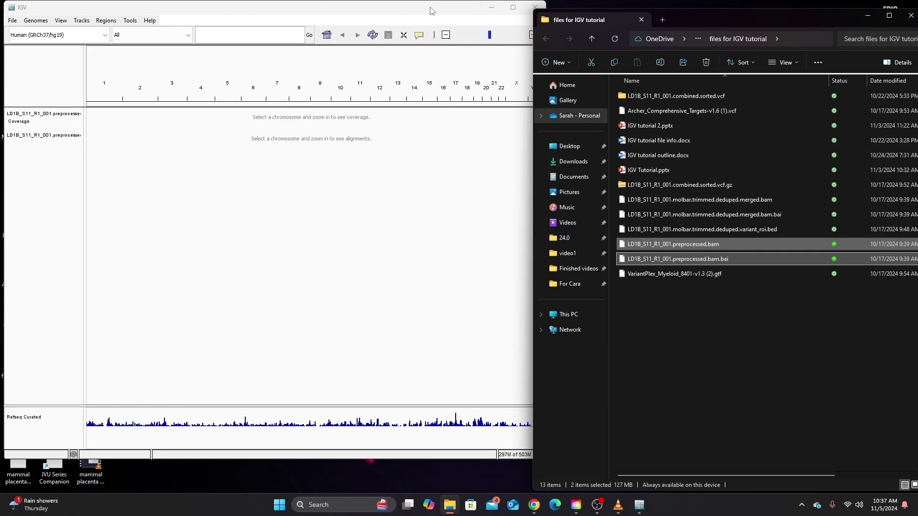
pyautogui.click(512, 8)
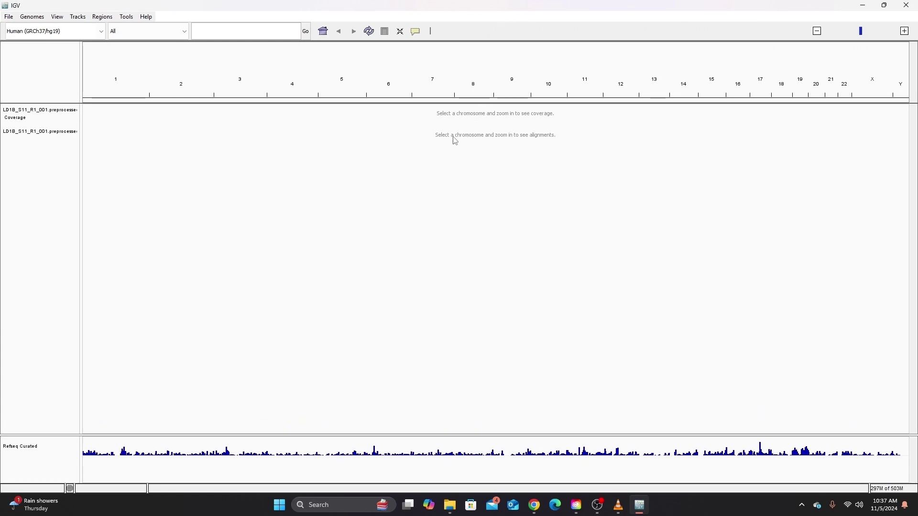
# Jump to ASXL1 and zoom to the 9.5 kb window chr20:31,019,751-31,029,246.
pyautogui.click(245, 34)
pyautogui.write('AS')
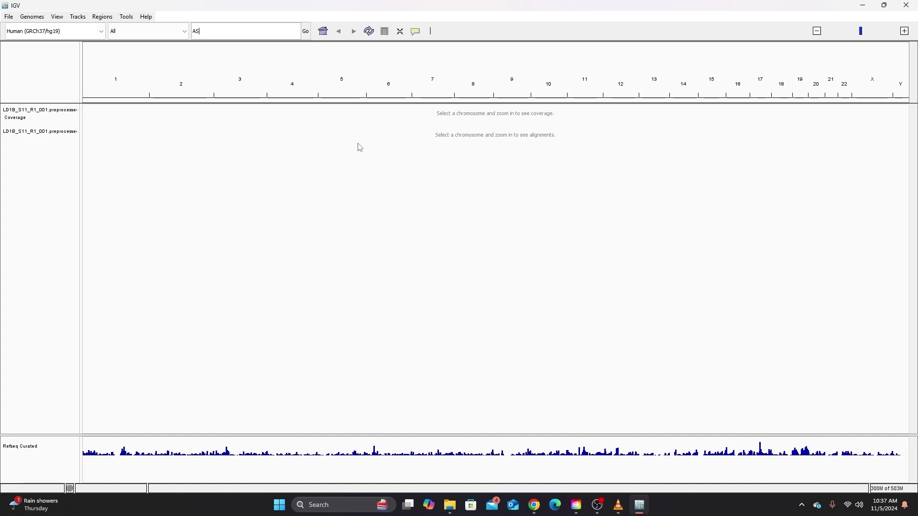
pyautogui.write('XL')
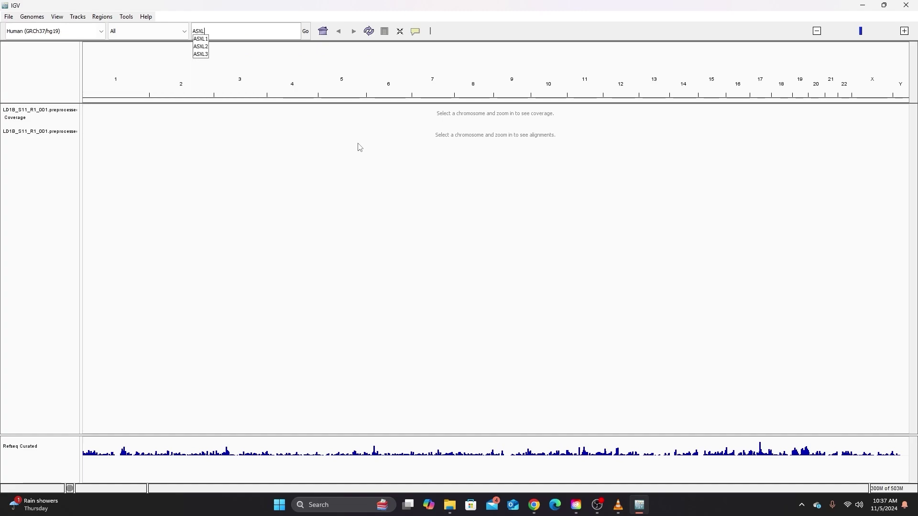
pyautogui.write('1')
pyautogui.press('Return')
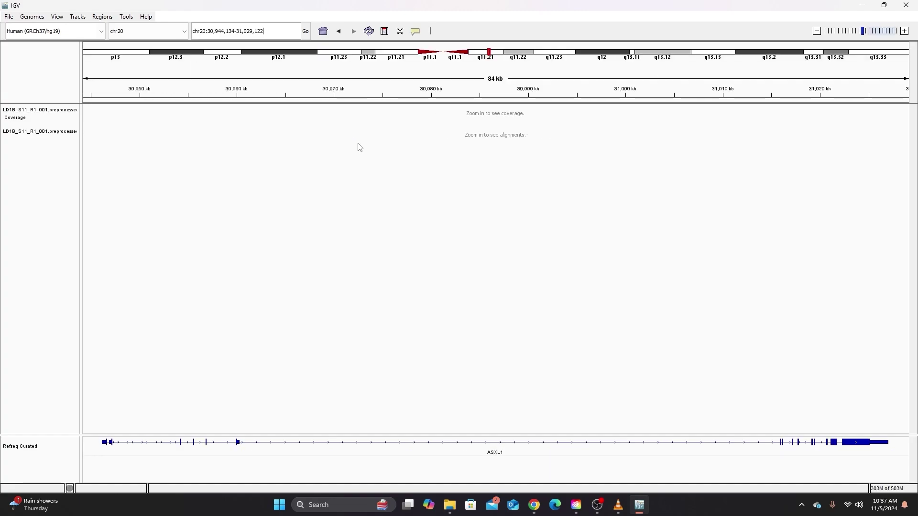
pyautogui.moveTo(685, 358); pyautogui.dragTo(329, 333)
pyautogui.click(904, 31)
pyautogui.click(904, 31)
pyautogui.click(905, 31)
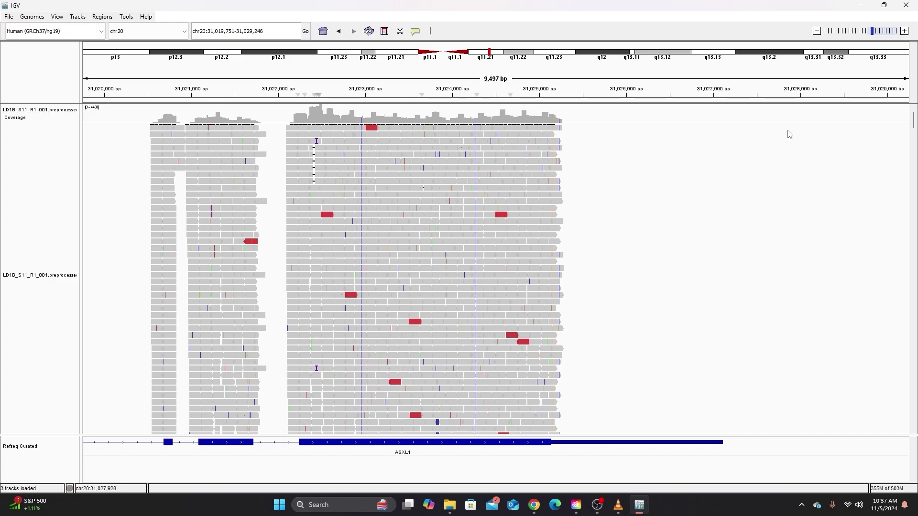
pyautogui.moveTo(653, 250); pyautogui.dragTo(700, 250)
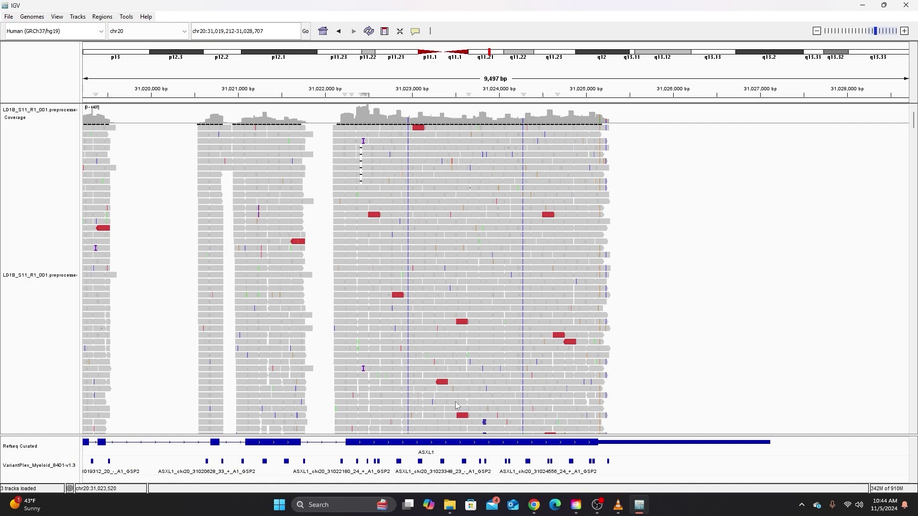
# Zoom to the 1,188 bp window chr20:31,021,913-31,023,099 and enlarge the panel to show the VariantPlex track.
pyautogui.moveTo(453, 399); pyautogui.dragTo(541, 392)
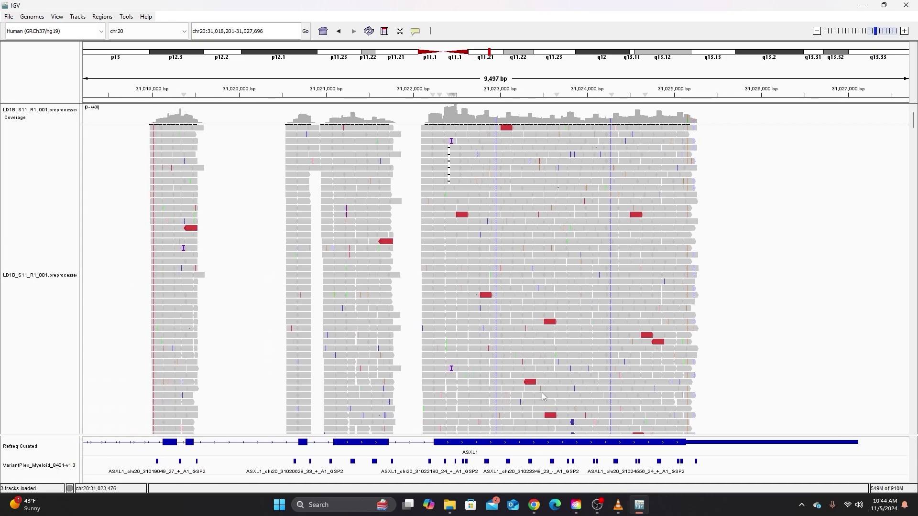
pyautogui.doubleClick(905, 32)
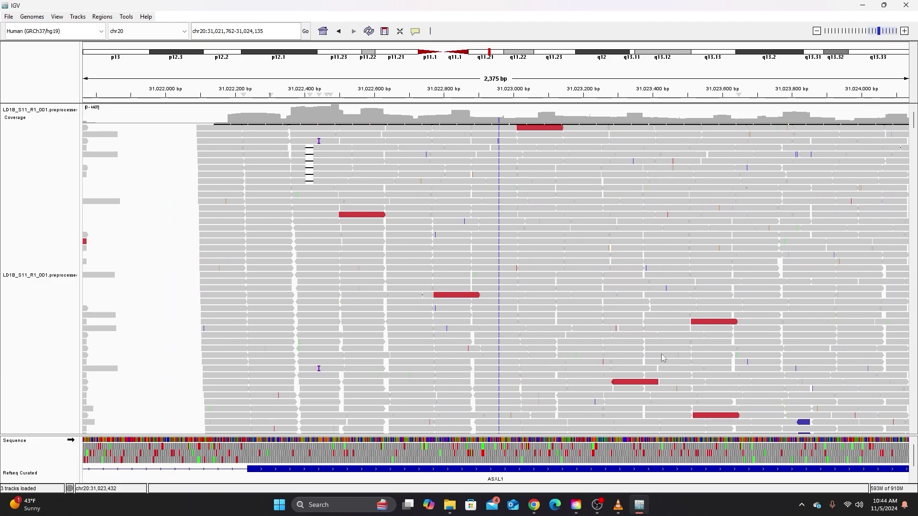
pyautogui.moveTo(539, 435); pyautogui.dragTo(531, 392)
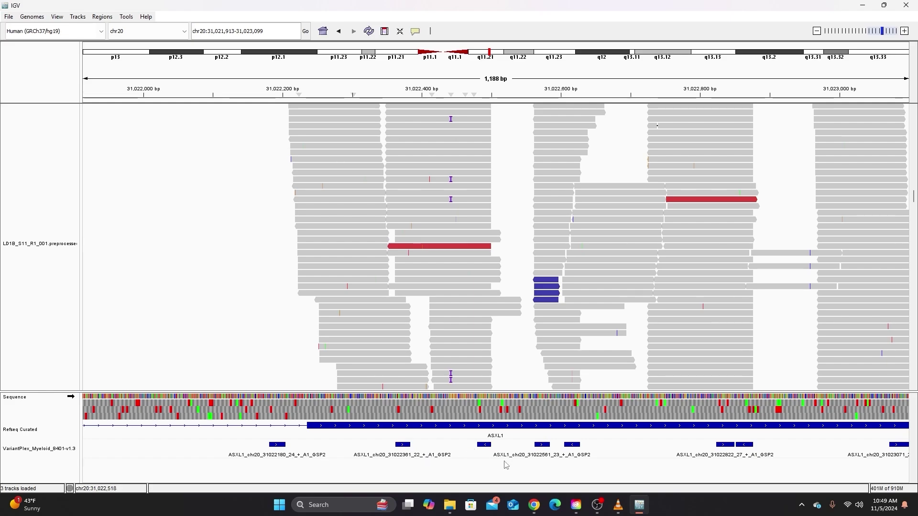
# Show the details popup for an ASXL1 VariantPlex primer feature.
pyautogui.click(485, 445)
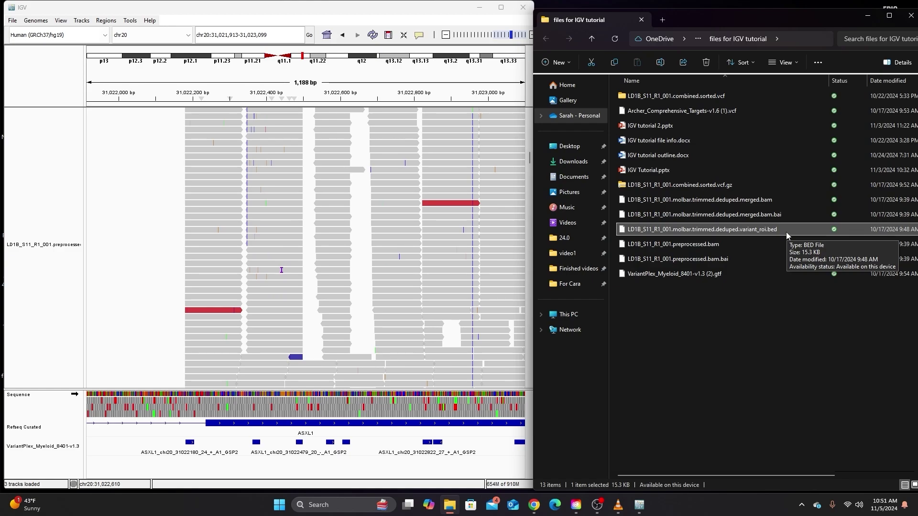
# Load the deduped variant_roi BED file into IGV, maximize it, and zoom out on ASXL1.
pyautogui.moveTo(786, 234); pyautogui.dragTo(318, 474)
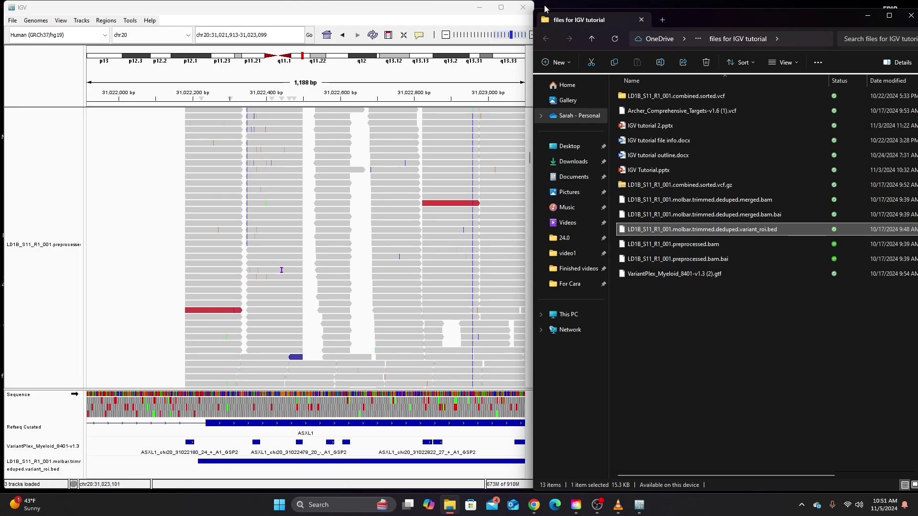
pyautogui.click(500, 7)
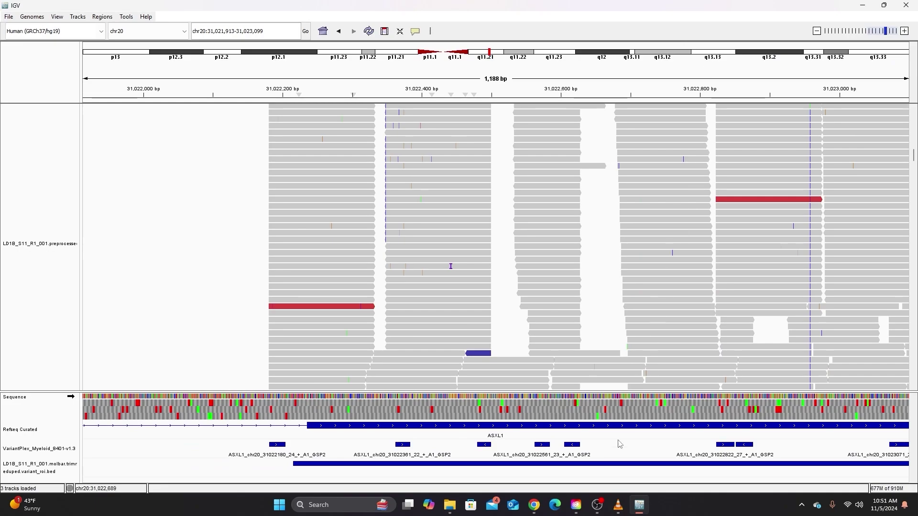
pyautogui.click(817, 31)
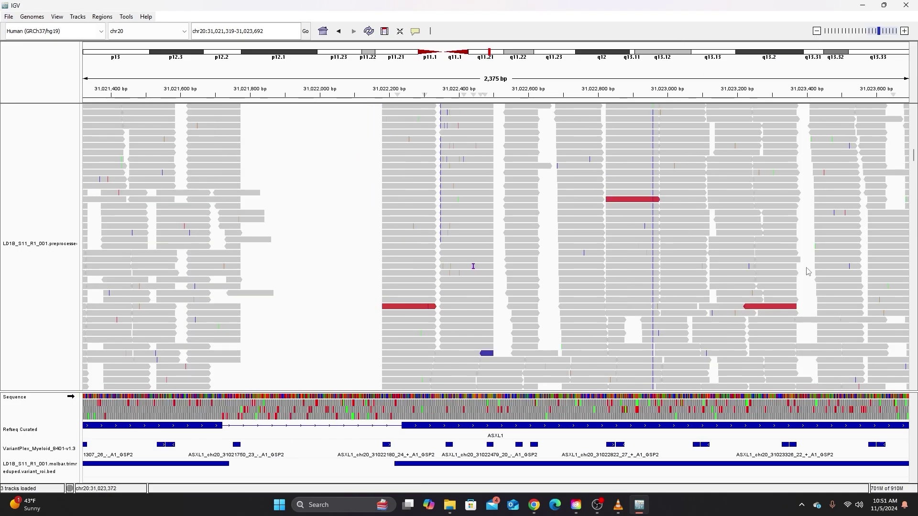
pyautogui.moveTo(828, 293); pyautogui.dragTo(609, 284)
pyautogui.click(818, 31)
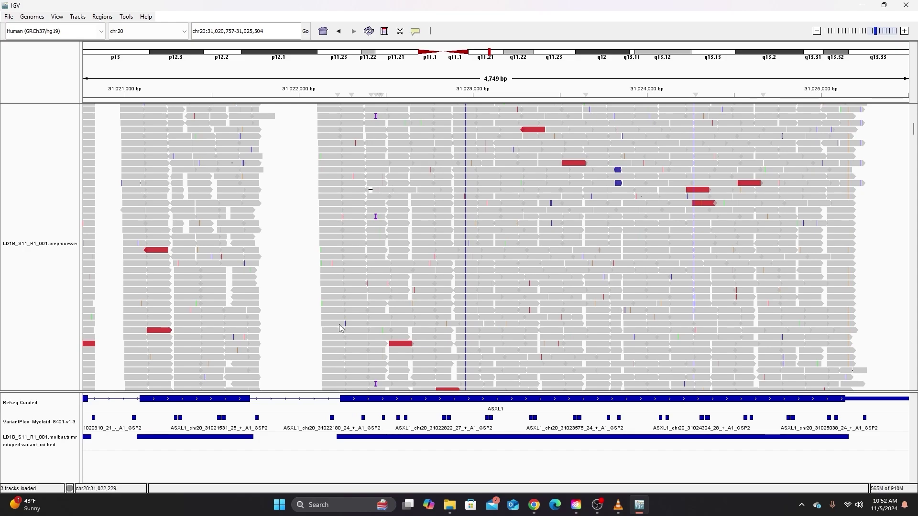
pyautogui.scroll(4, 340, 282)
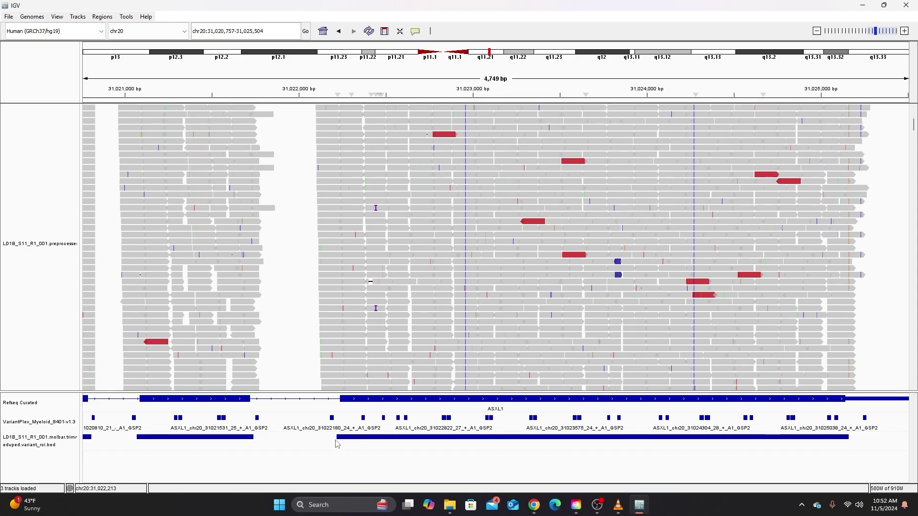
pyautogui.scroll(6, 339, 381)
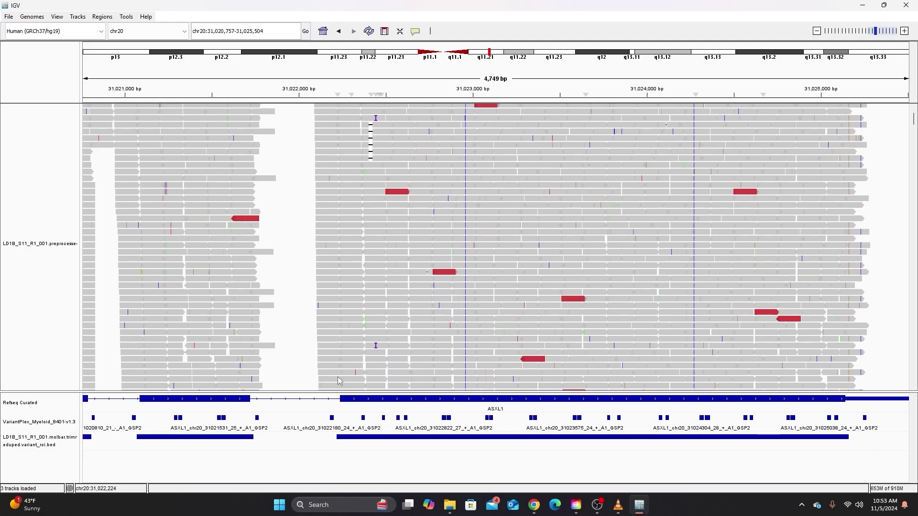
pyautogui.scroll(1, 339, 381)
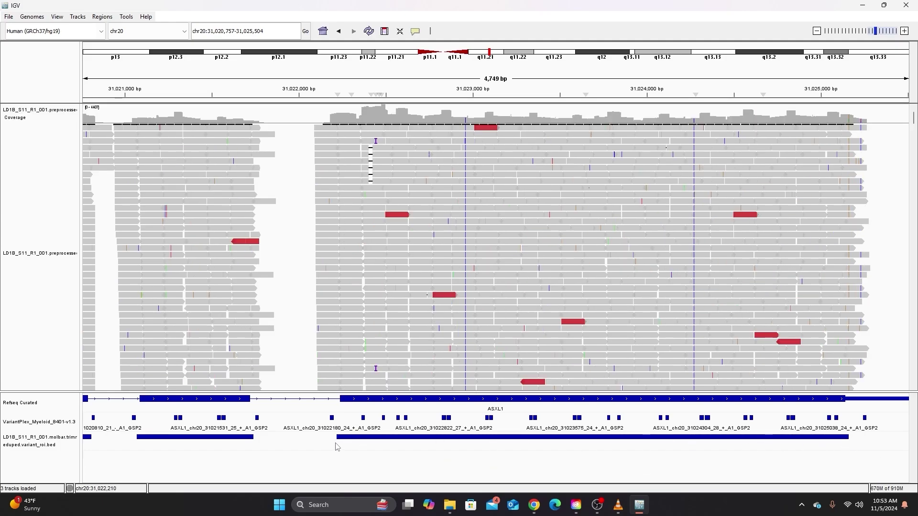
pyautogui.scroll(-4, 349, 321)
pyautogui.scroll(-7, 349, 321)
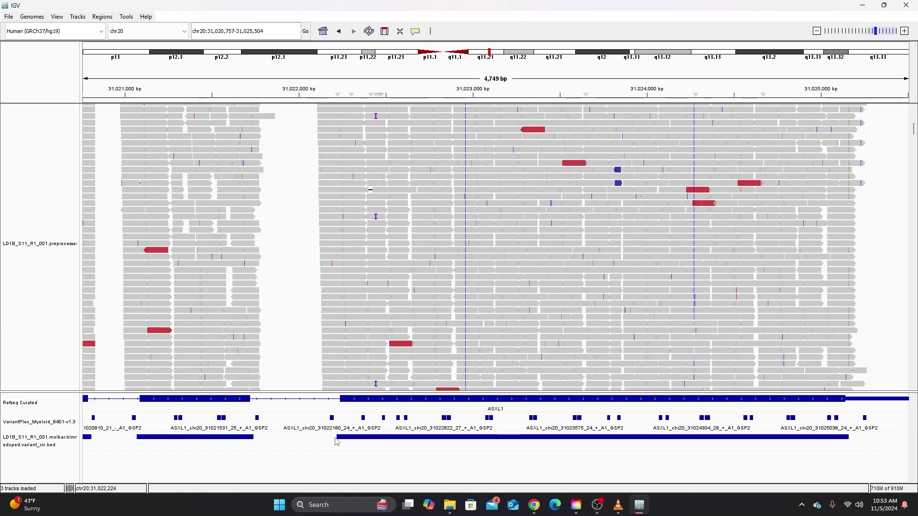
pyautogui.scroll(-2, 332, 363)
pyautogui.scroll(-5, 332, 363)
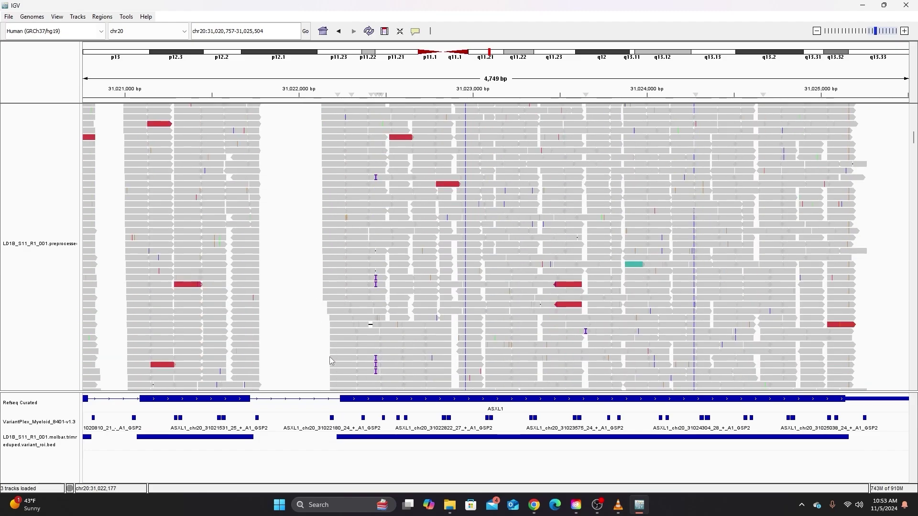
pyautogui.scroll(-6, 330, 361)
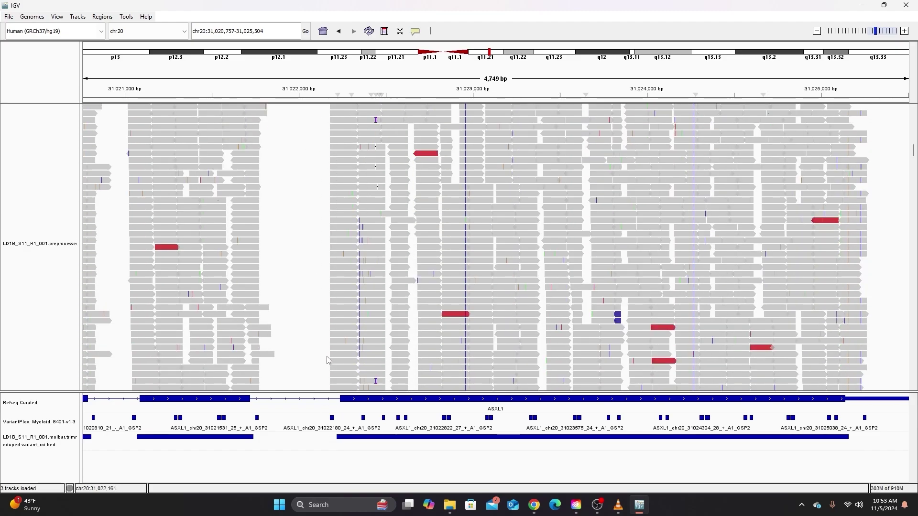
pyautogui.scroll(-5, 328, 360)
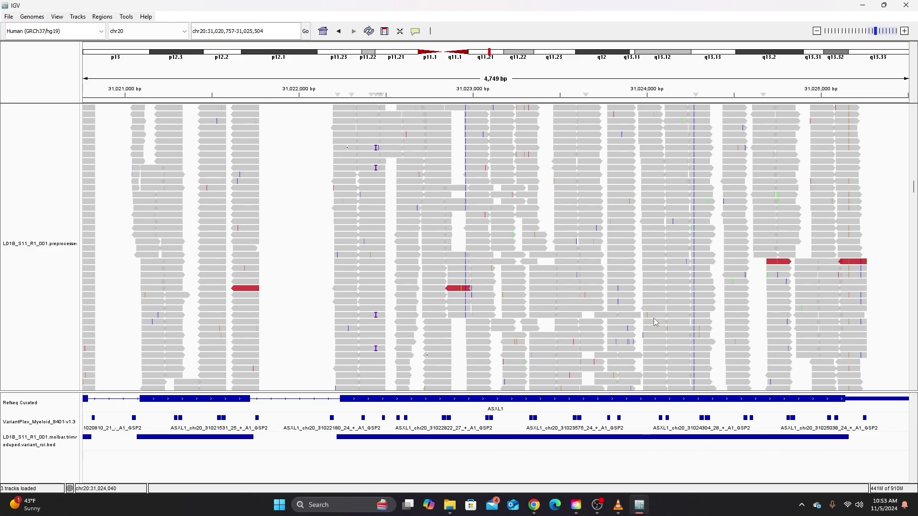
pyautogui.scroll(-5, 649, 320)
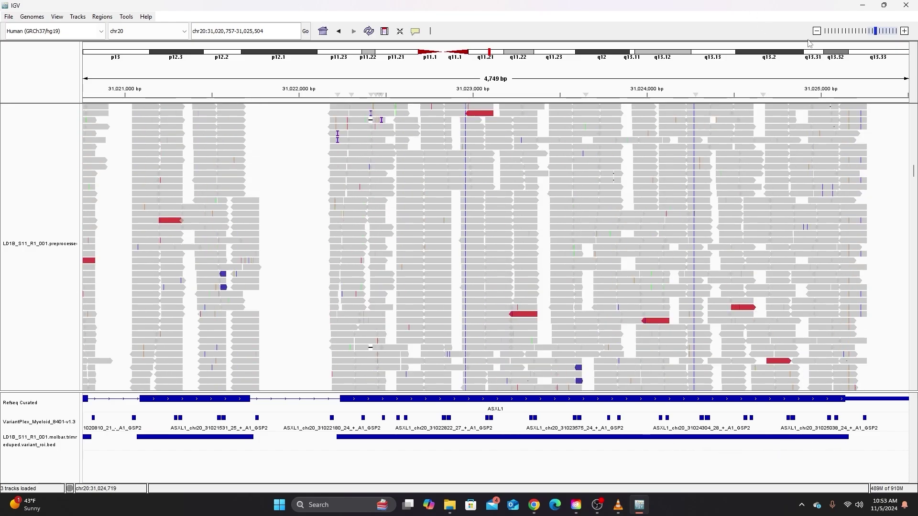
# Zoom out to chr20:31,013,635-31,032,626, covering all of ASXL1, and scroll back up to the coverage track.
pyautogui.click(817, 31)
pyautogui.click(817, 31)
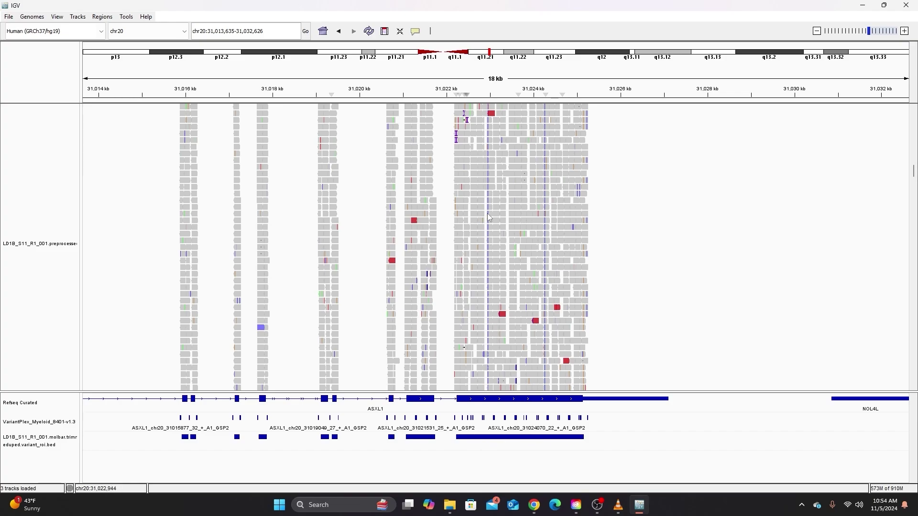
pyautogui.scroll(3, 484, 301)
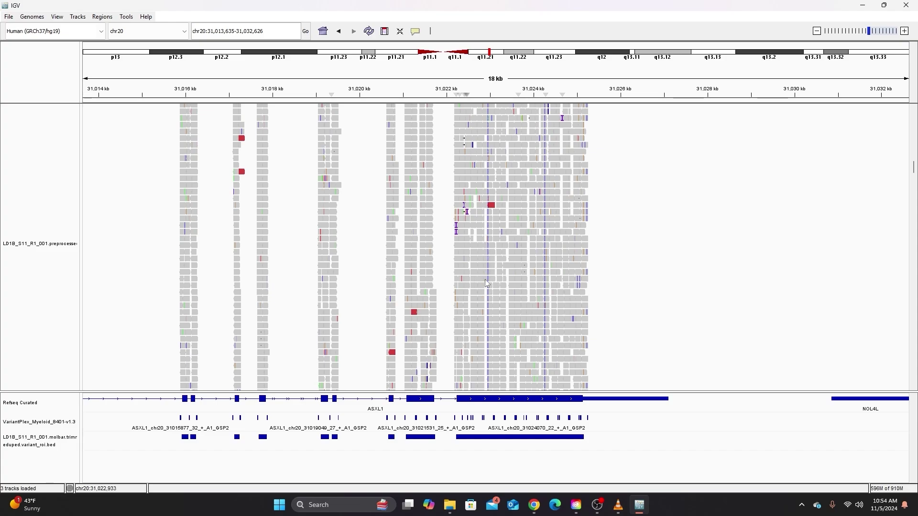
pyautogui.scroll(4, 480, 273)
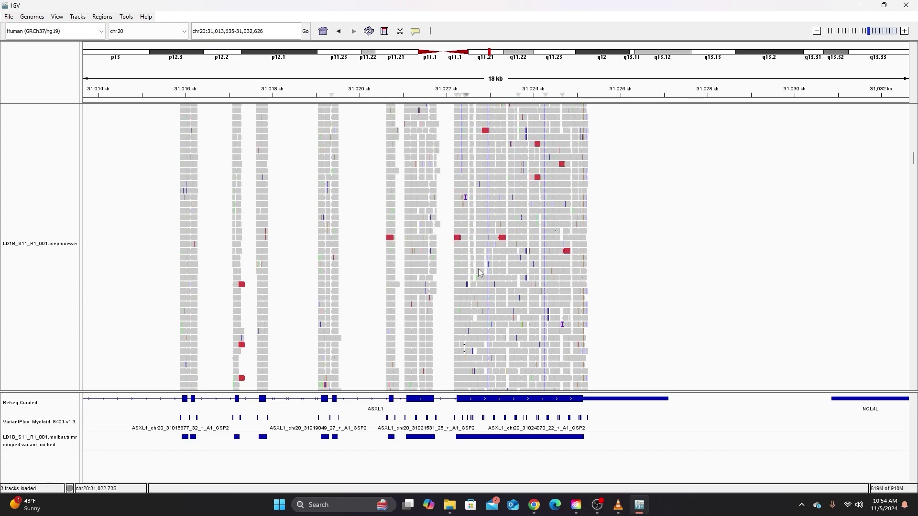
pyautogui.scroll(5, 480, 269)
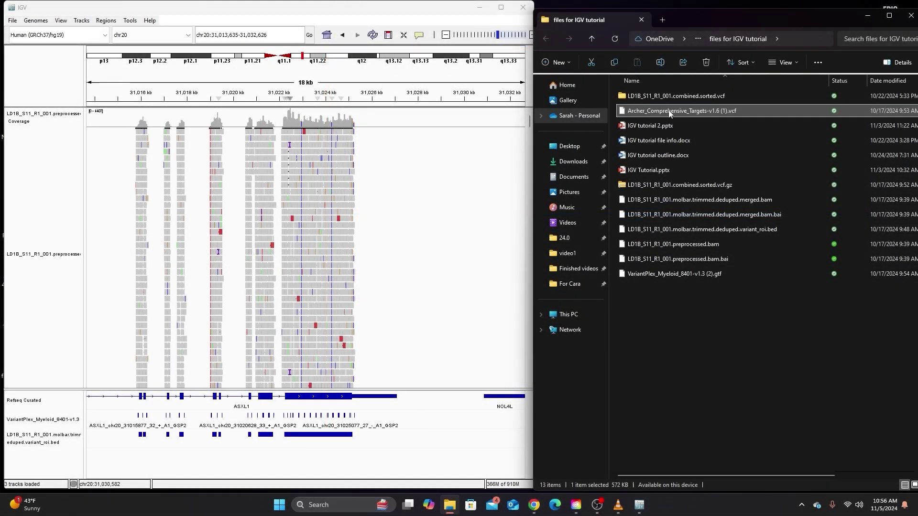
# Load Archer_Comprehensive_Targets-v1.6 (1).vcf into IGV as a track and maximize IGV.
pyautogui.moveTo(670, 112)
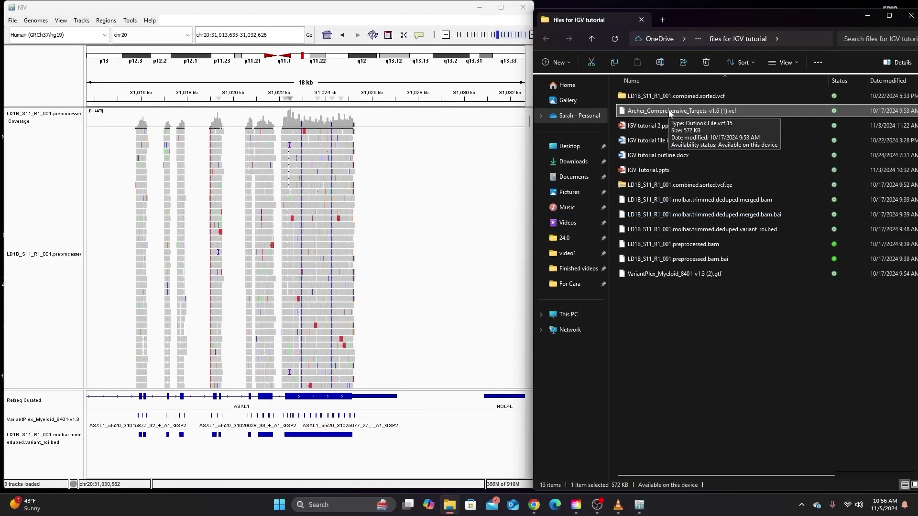
pyautogui.moveTo(669, 110); pyautogui.dragTo(243, 474)
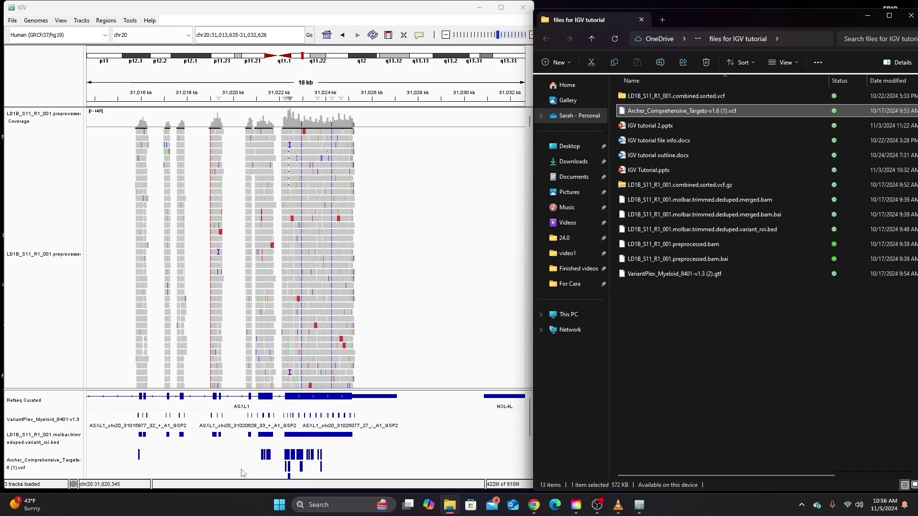
pyautogui.click(258, 472)
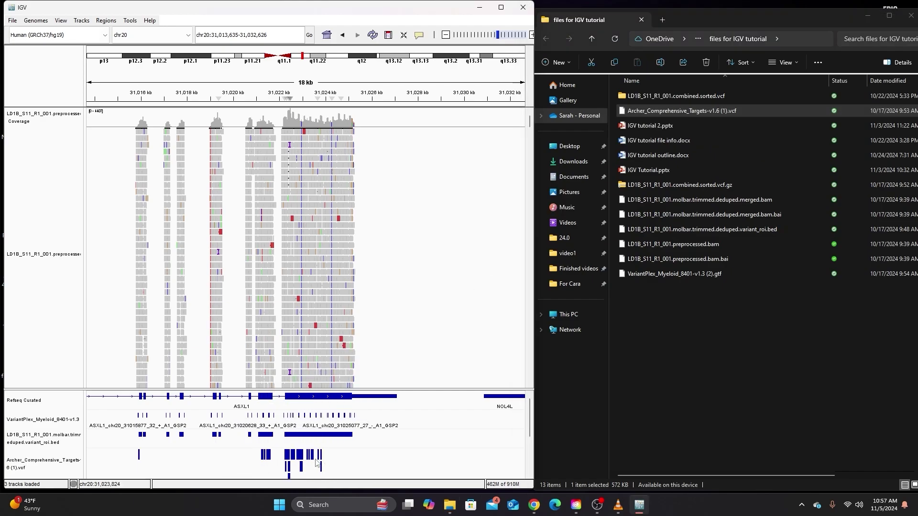
pyautogui.click(500, 7)
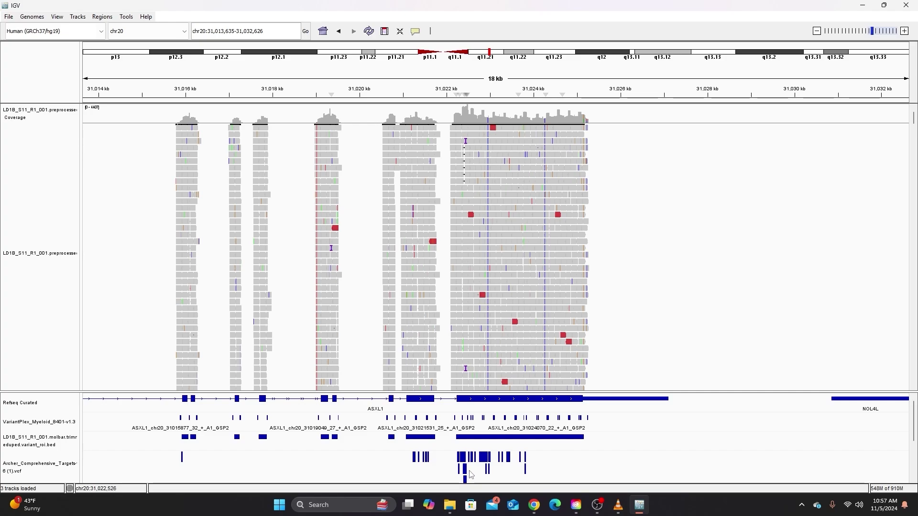
# Start a new IGV session to clear all loaded tracks.
pyautogui.scroll(-2, 836, 123)
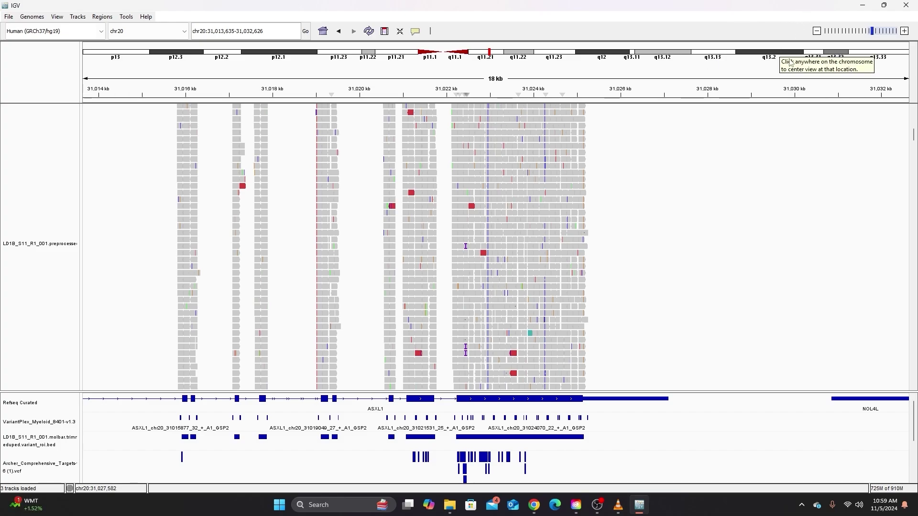
pyautogui.click(9, 16)
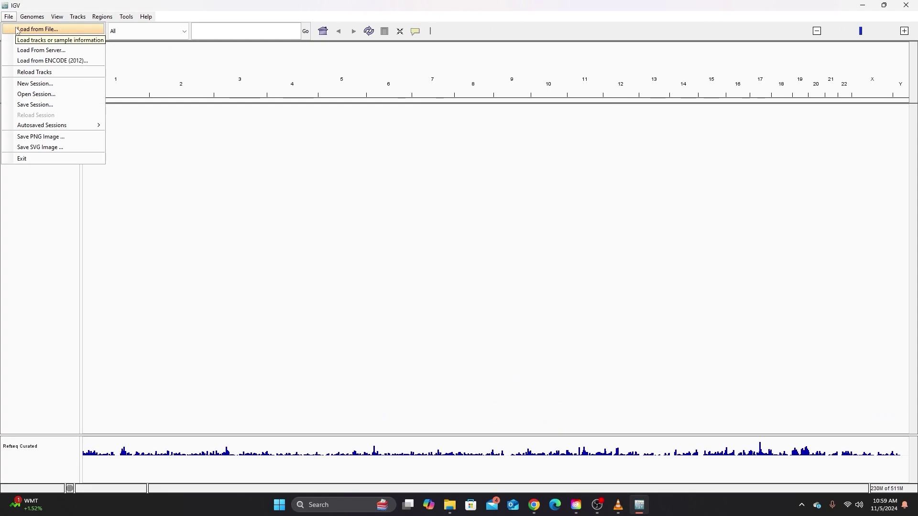
# Load the Archer VCF, preprocessed BAM with index, VariantPlex GTF and variant_roi BED together.
pyautogui.click(17, 30)
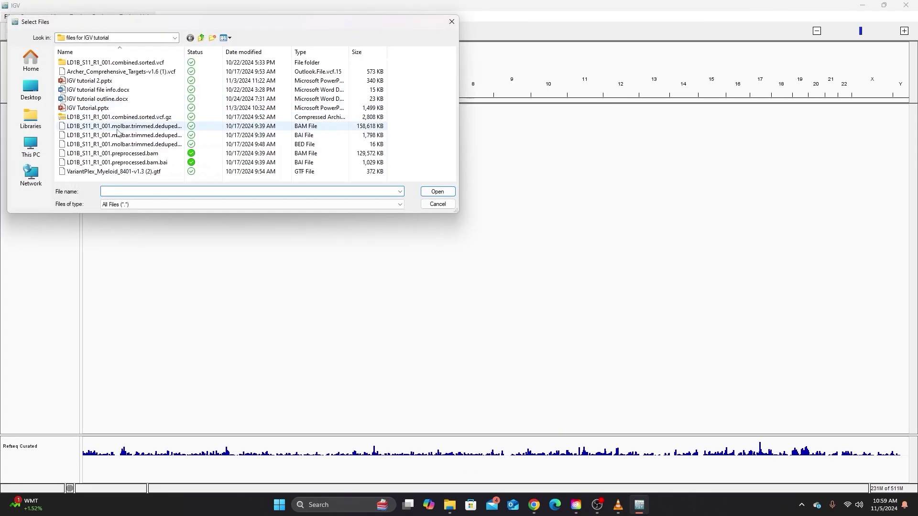
pyautogui.click(100, 72)
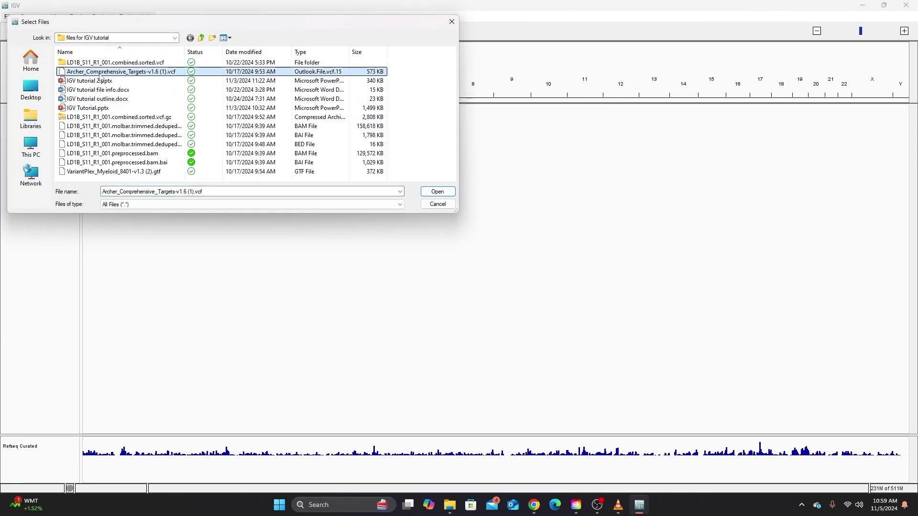
pyautogui.keyDown('ctrl'); pyautogui.click(96, 154); pyautogui.keyUp('ctrl')
pyautogui.keyDown('ctrl'); pyautogui.click(97, 162); pyautogui.keyUp('ctrl')
pyautogui.keyDown('ctrl'); pyautogui.click(97, 171); pyautogui.keyUp('ctrl')
pyautogui.keyDown('ctrl'); pyautogui.click(106, 145); pyautogui.keyUp('ctrl')
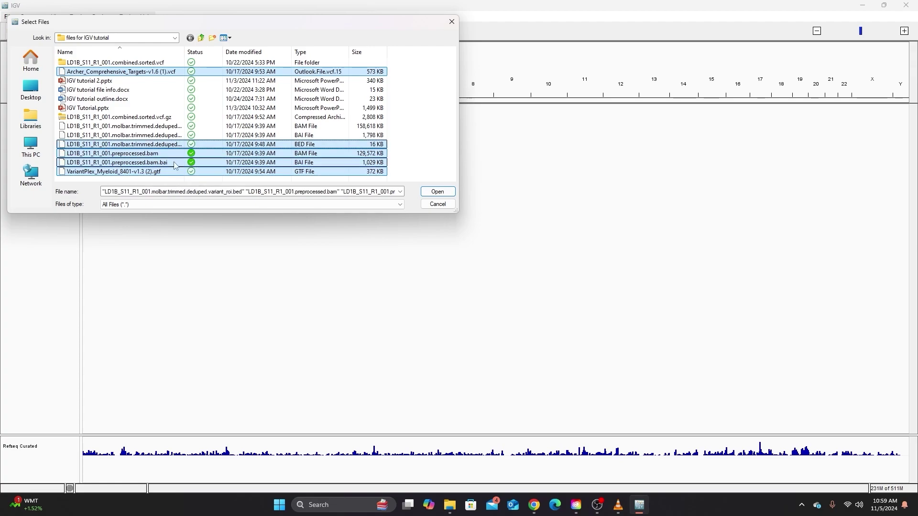
pyautogui.click(437, 192)
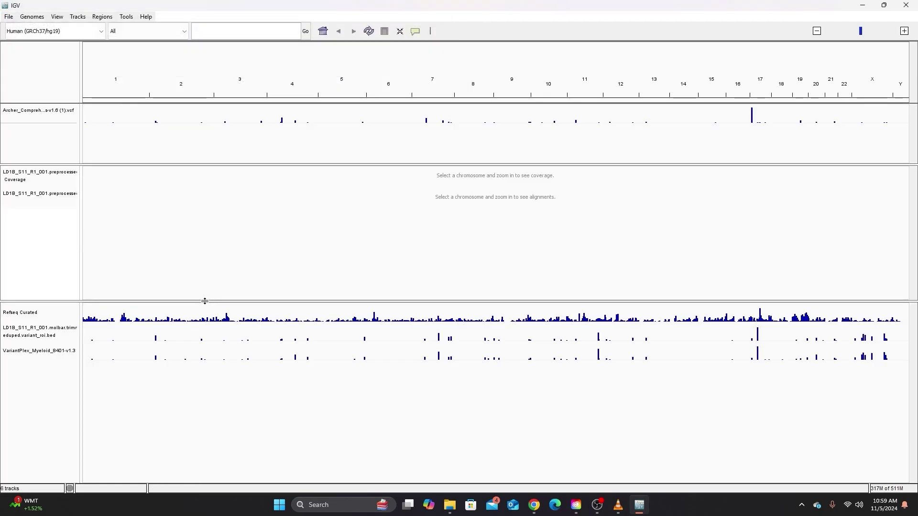
# Enlarge the alignment panel and navigate to ASXL1 at chr20:30,981,809-31,066,797.
pyautogui.moveTo(205, 301); pyautogui.dragTo(197, 397)
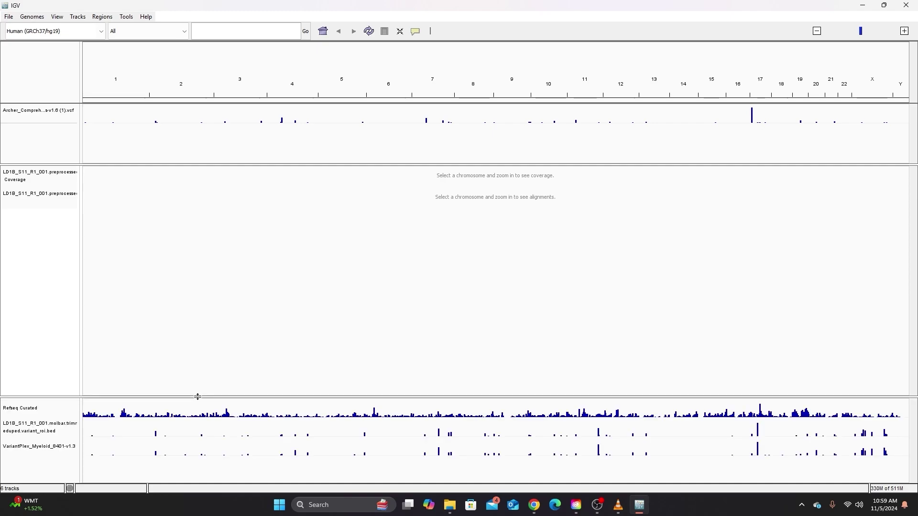
pyautogui.click(216, 29)
pyautogui.write('asxl1')
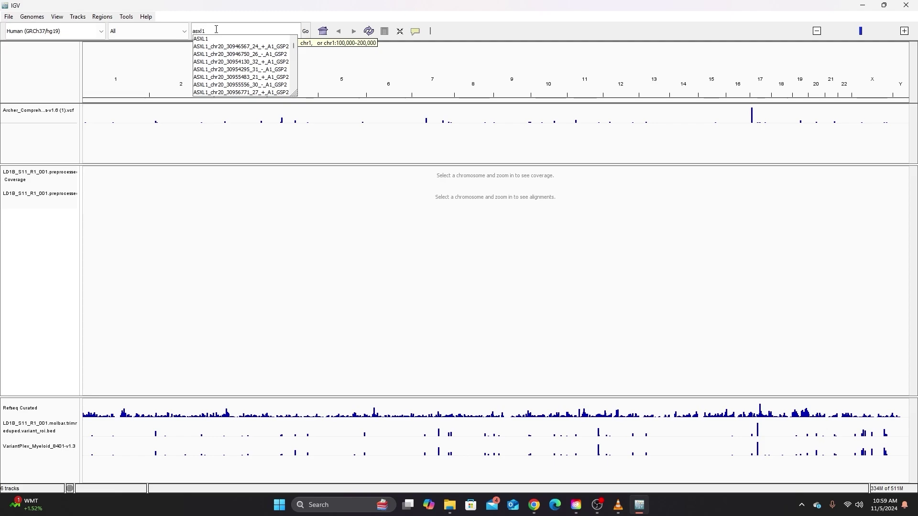
pyautogui.click(201, 39)
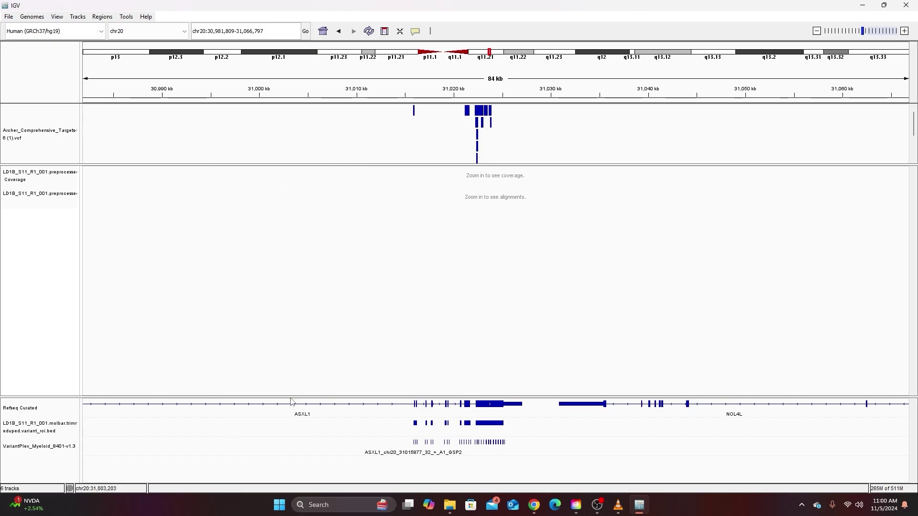
# Zoom to chr20:31,020,231-31,024,978 over the ASXL1 variant cluster so reads load.
pyautogui.moveTo(456, 90); pyautogui.dragTo(502, 91)
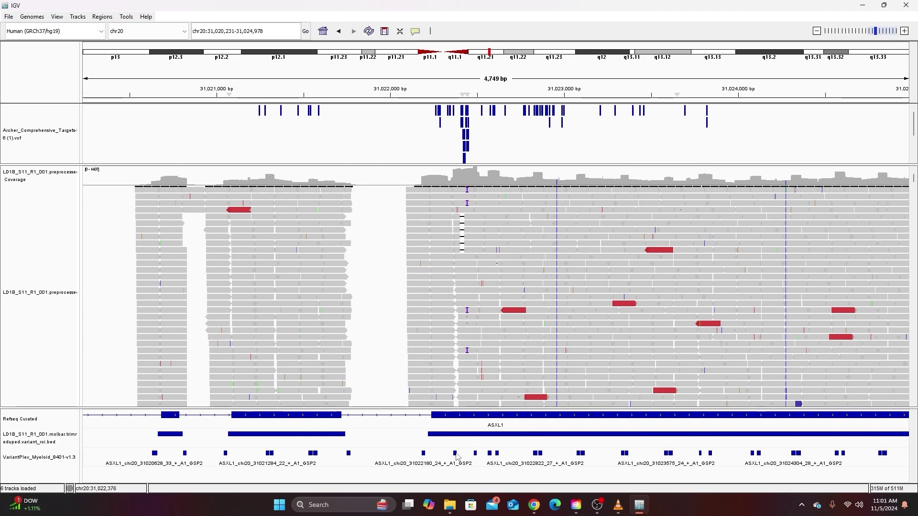
# View the VariantPlex primer feature's details, then close the popup.
pyautogui.click(455, 454)
pyautogui.scroll(-1, 445, 433)
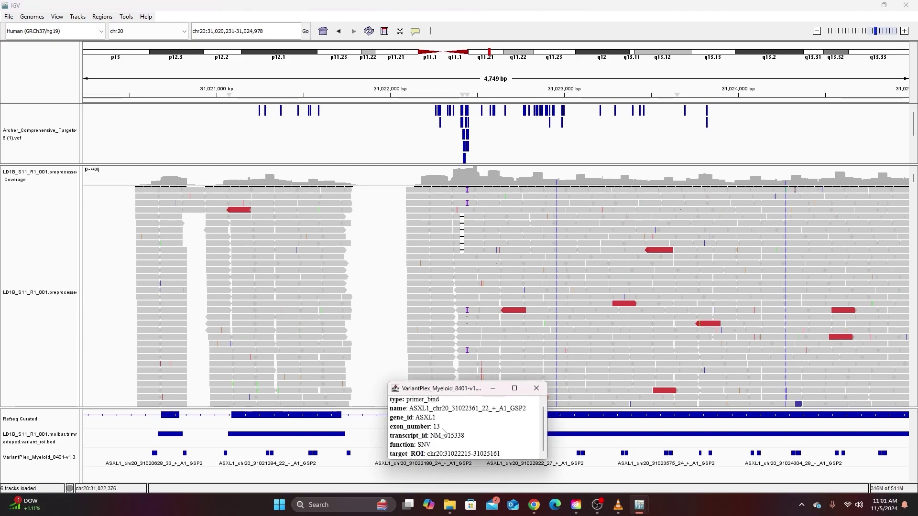
pyautogui.click(537, 389)
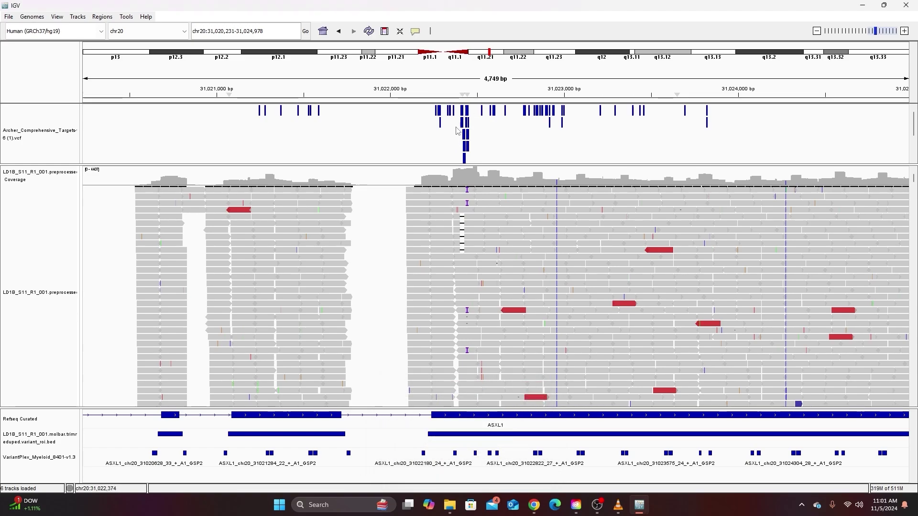
# View details of the COSM219097 indel and the ASXL1_p.K825* SNP at 31,022,988.
pyautogui.click(464, 162)
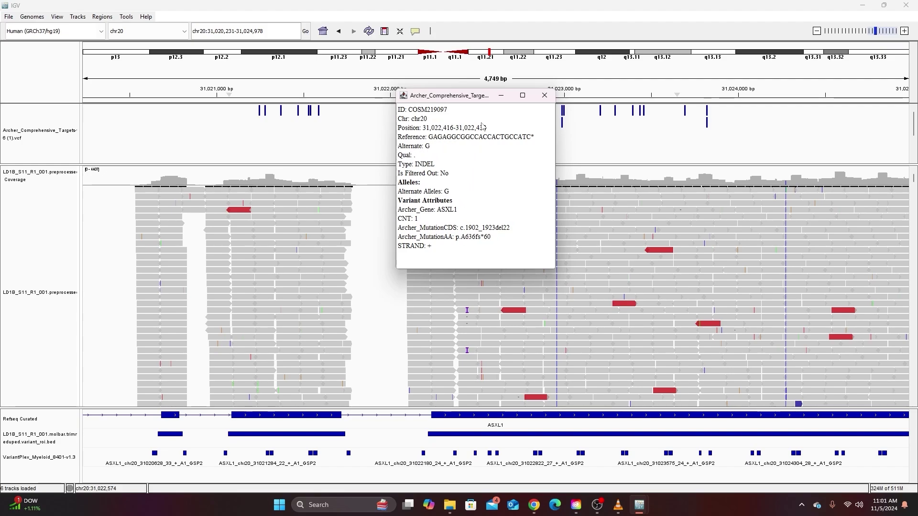
pyautogui.click(543, 96)
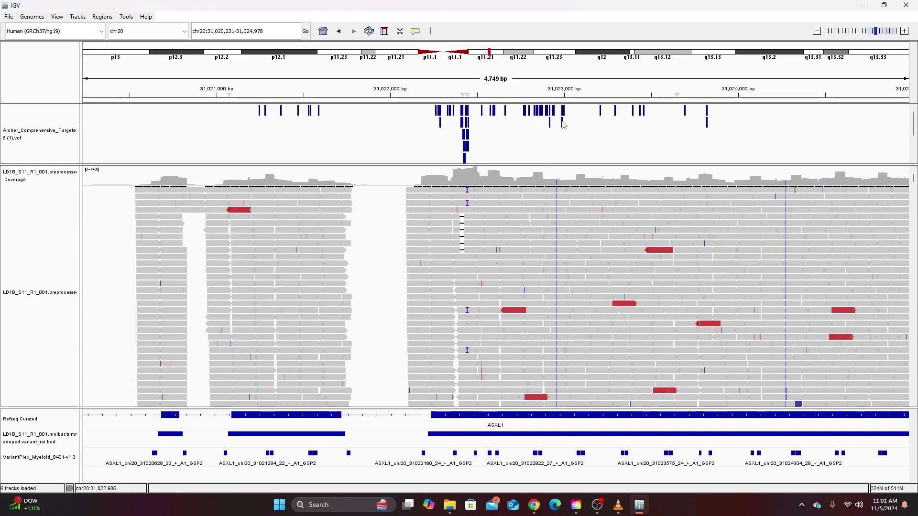
pyautogui.click(563, 123)
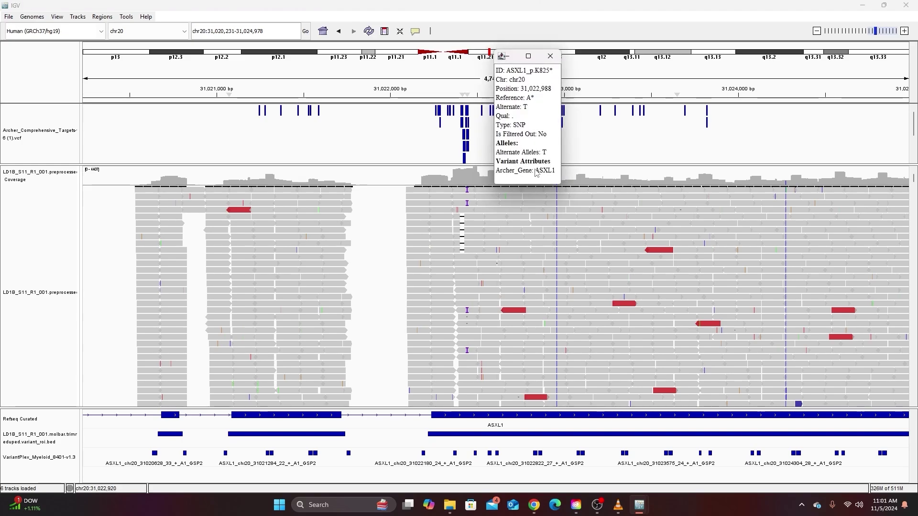
pyautogui.click(38, 146)
pyautogui.rightClick(40, 144)
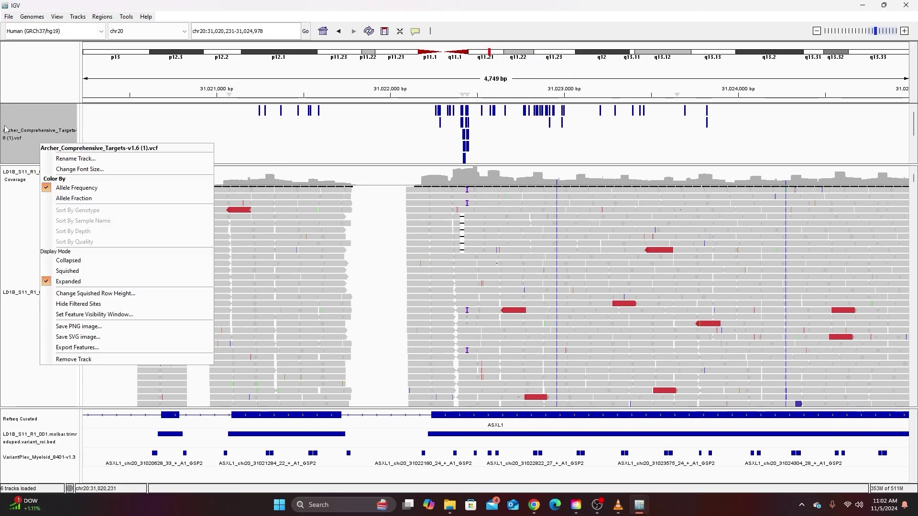
pyautogui.click(62, 261)
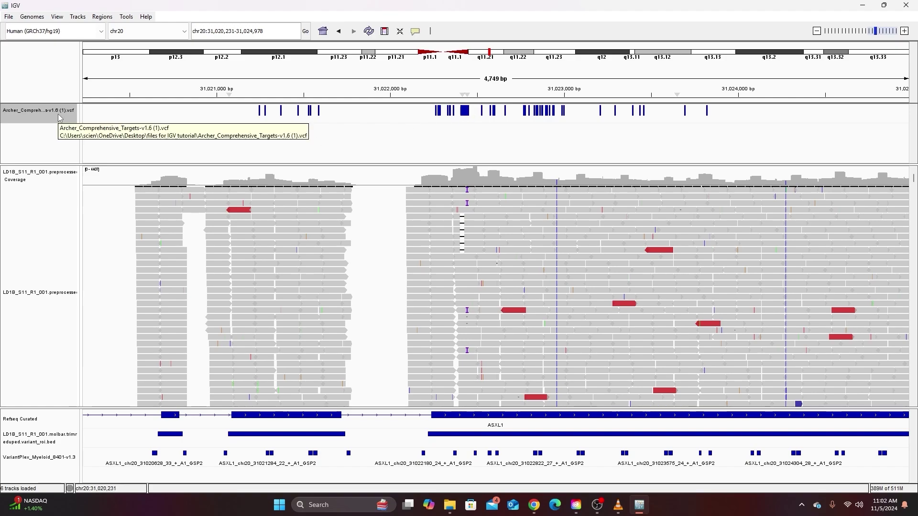
pyautogui.rightClick(43, 115)
pyautogui.click(67, 242)
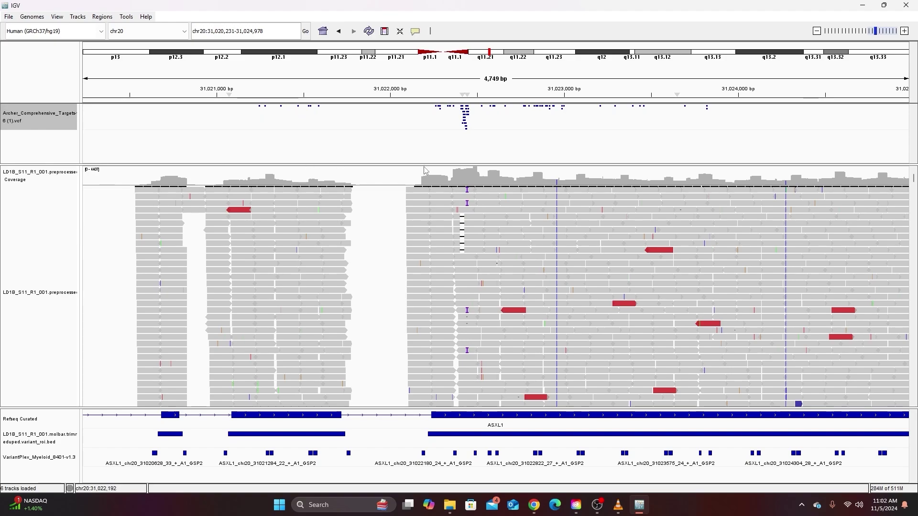
pyautogui.moveTo(424, 167); pyautogui.dragTo(426, 132)
pyautogui.rightClick(23, 122)
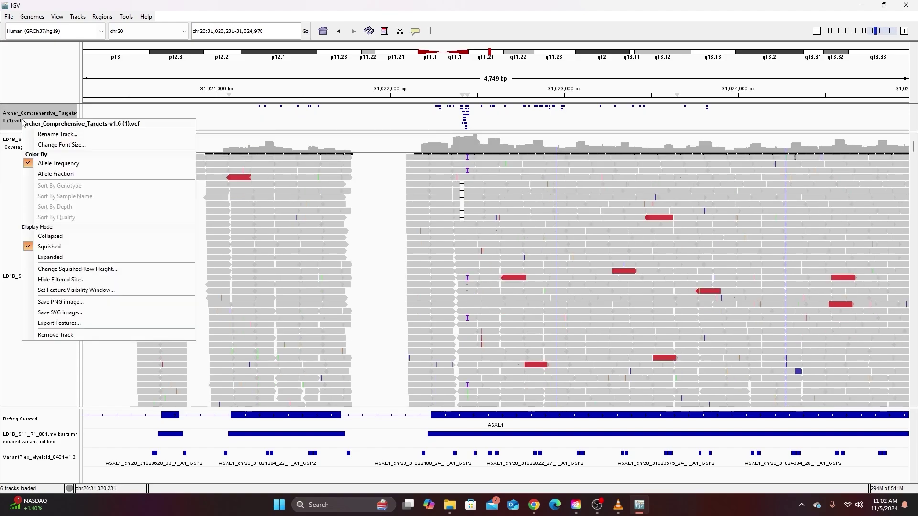
pyautogui.click(50, 257)
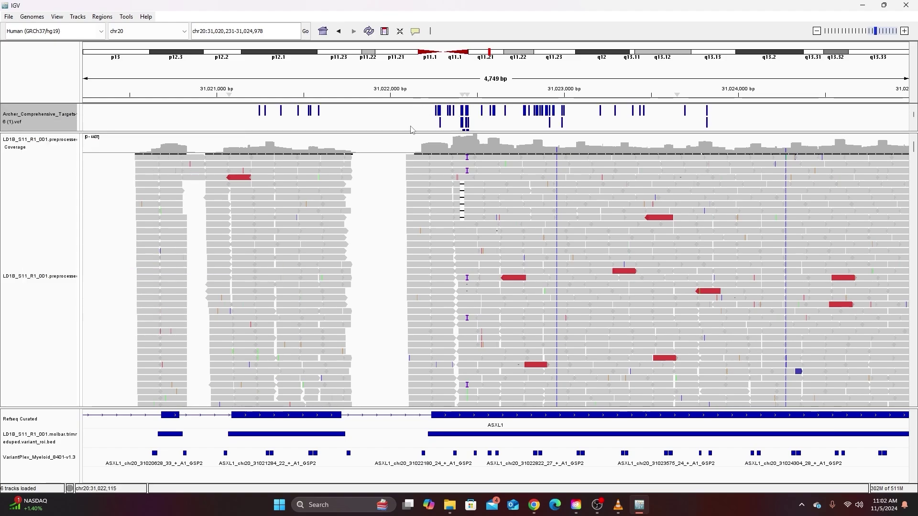
pyautogui.moveTo(410, 131); pyautogui.dragTo(397, 187)
# Bring up the alignment track's display options and dismiss them without changes.
pyautogui.rightClick(46, 347)
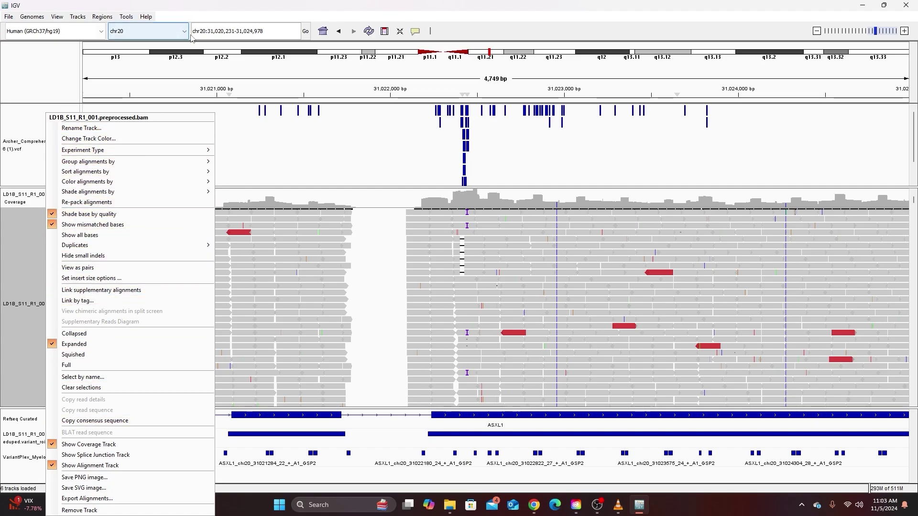
pyautogui.click(365, 179)
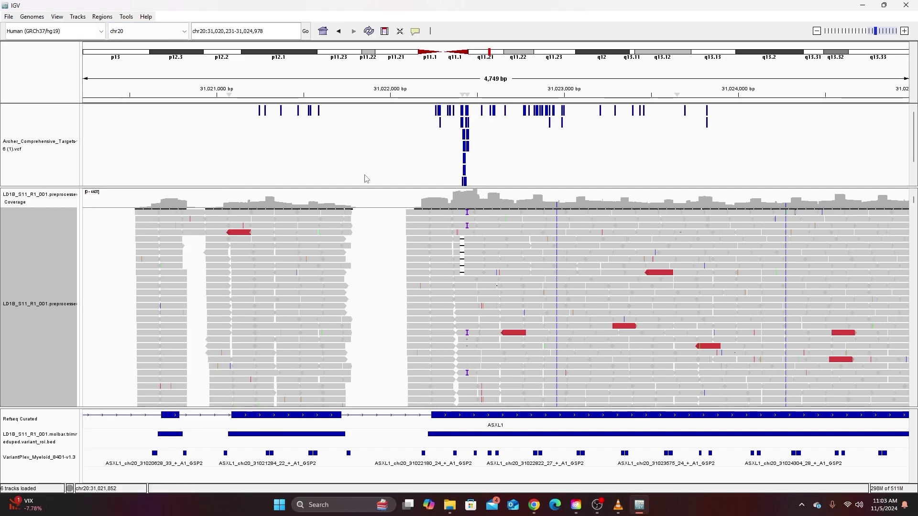